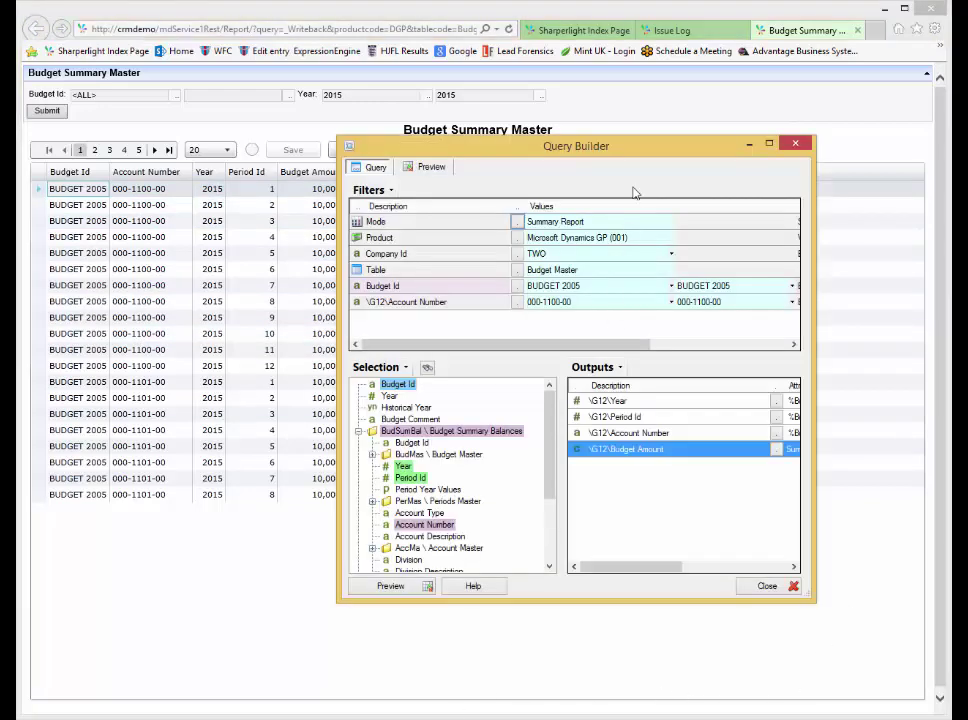
# - Preview the Budget Master query results in Query Builder to examine the budget amounts per period
pyautogui.moveTo(642, 147); pyautogui.dragTo(710, 110)
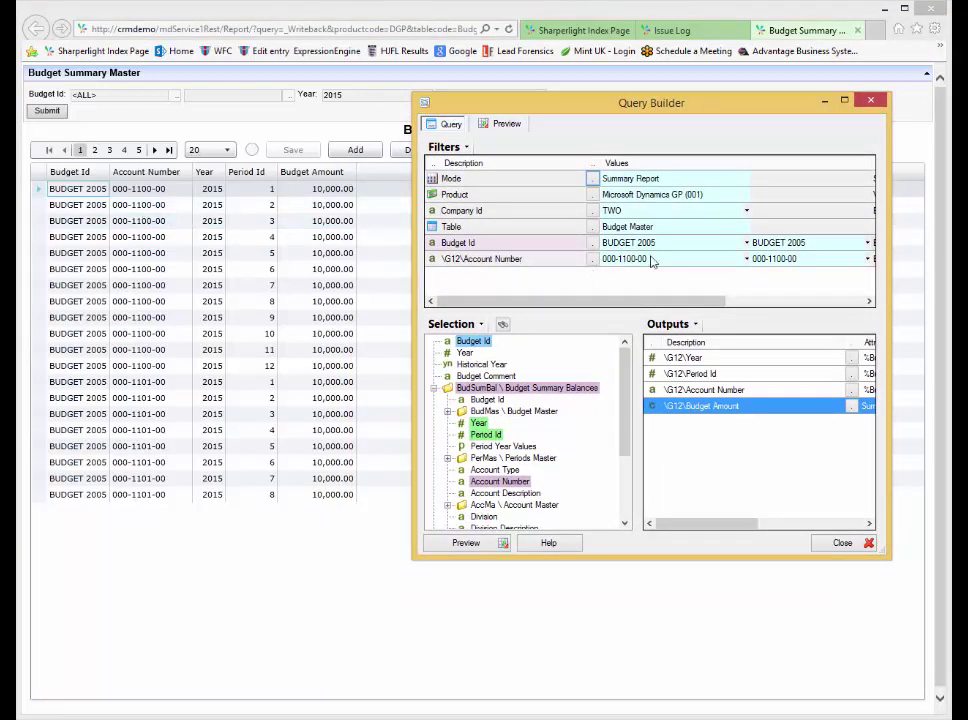
pyautogui.click(503, 123)
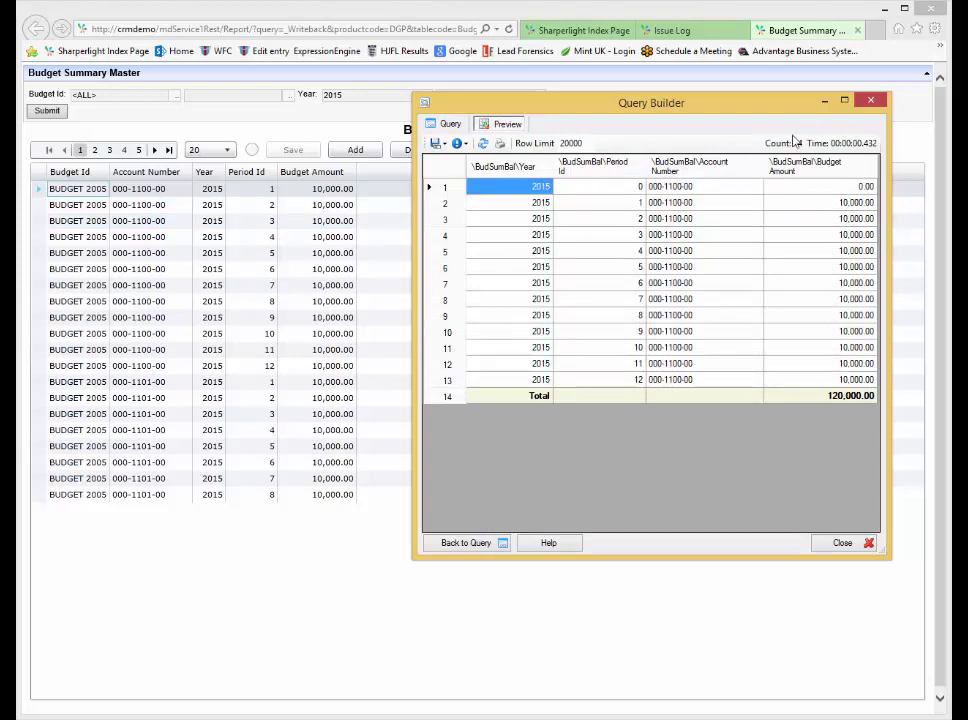
pyautogui.click(824, 100)
# - For the first account's 2015 rows in the Budget Summary Master, enter budget amounts of 10000 for period 1, 110000 for period 2 and 12000 for period 3
pyautogui.click(333, 189)
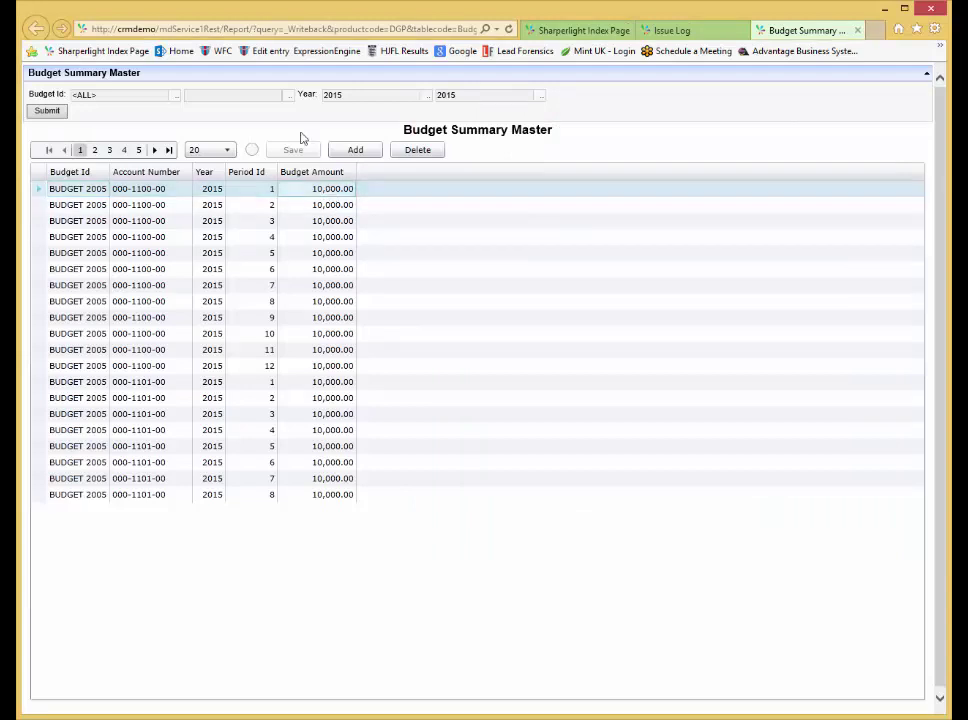
pyautogui.click(321, 196)
pyautogui.write('10,00')
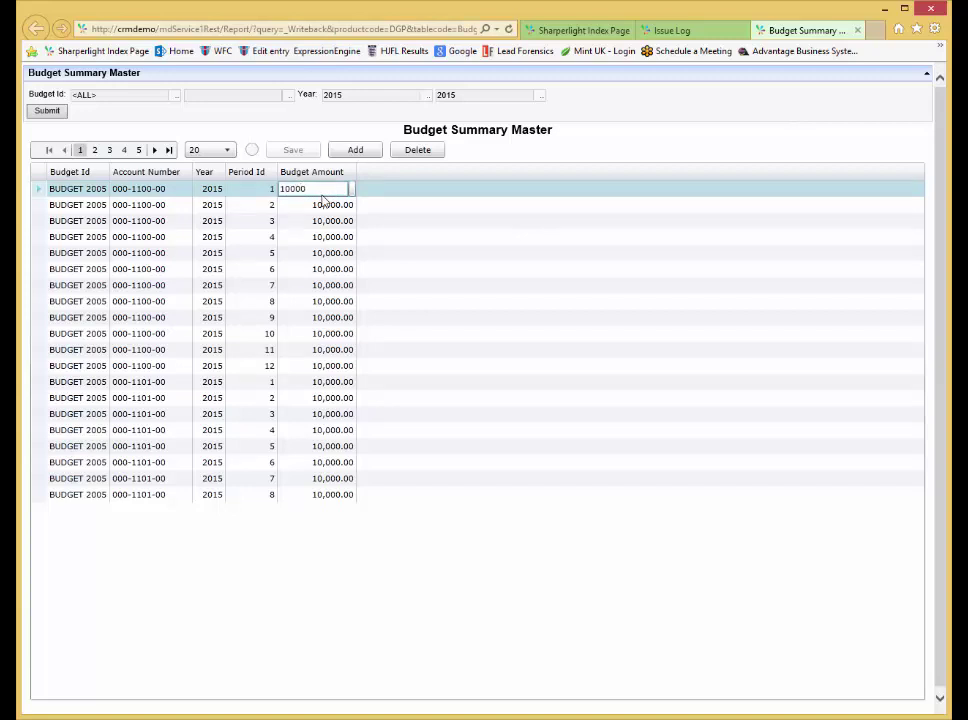
pyautogui.write('0')
pyautogui.click(324, 205)
pyautogui.click(325, 211)
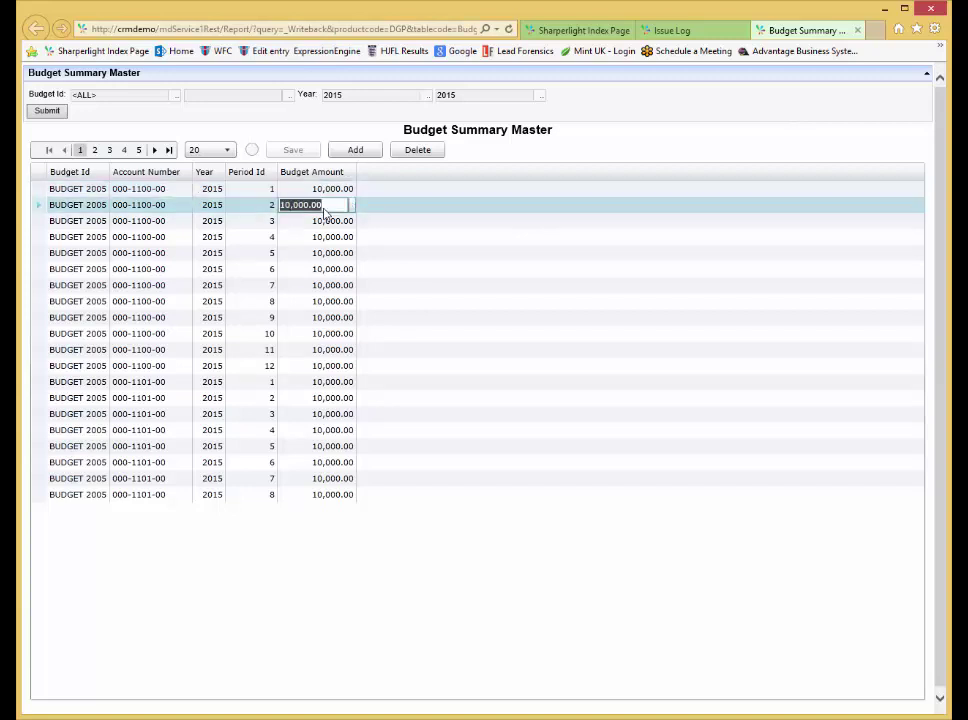
pyautogui.write('110000')
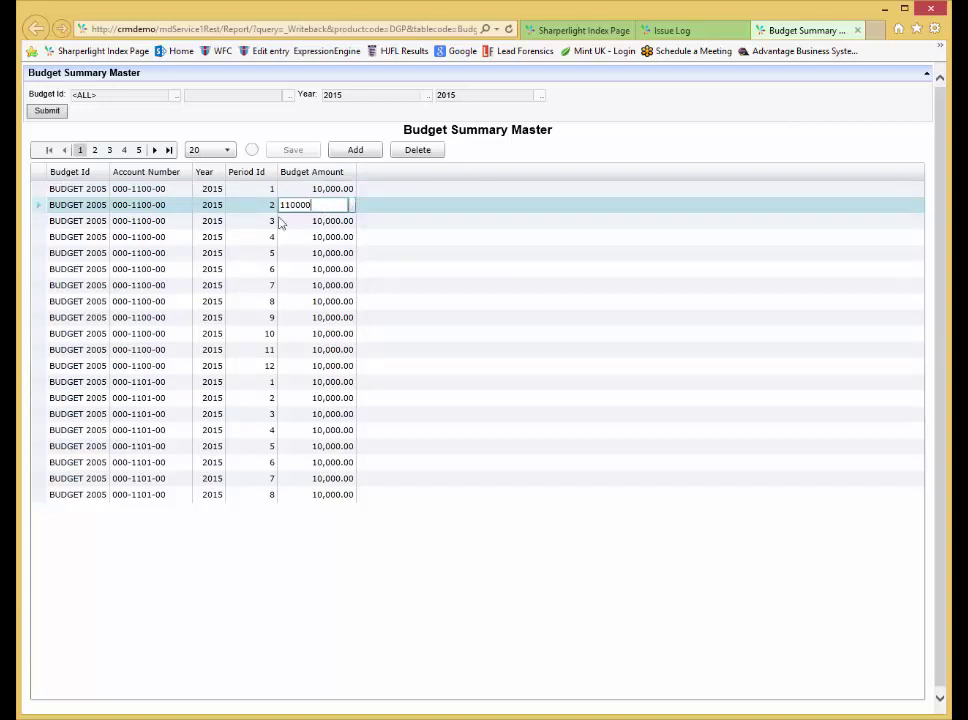
pyautogui.click(297, 225)
pyautogui.click(297, 225)
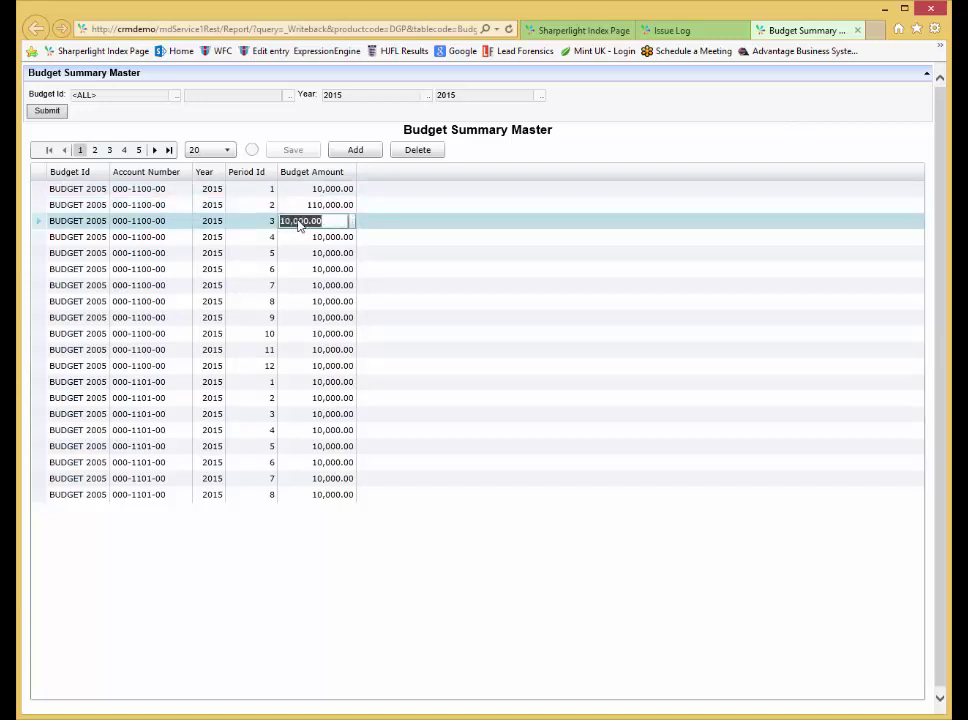
pyautogui.write('12000')
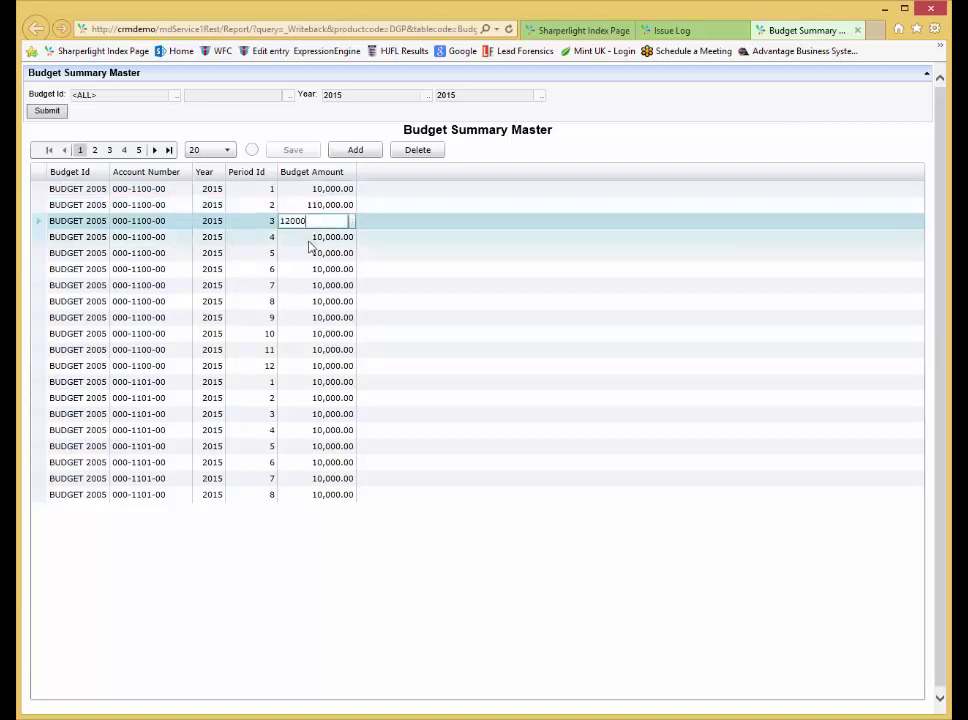
pyautogui.click(312, 242)
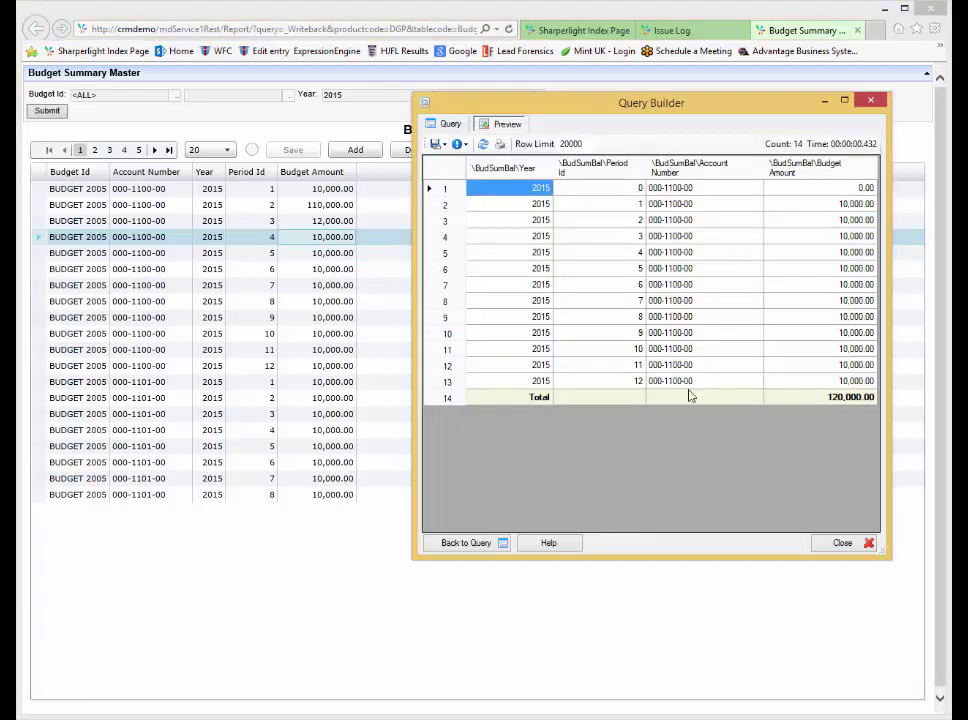
# - Refresh the budget query preview in Query Builder to check the edited period amounts
pyautogui.click(483, 144)
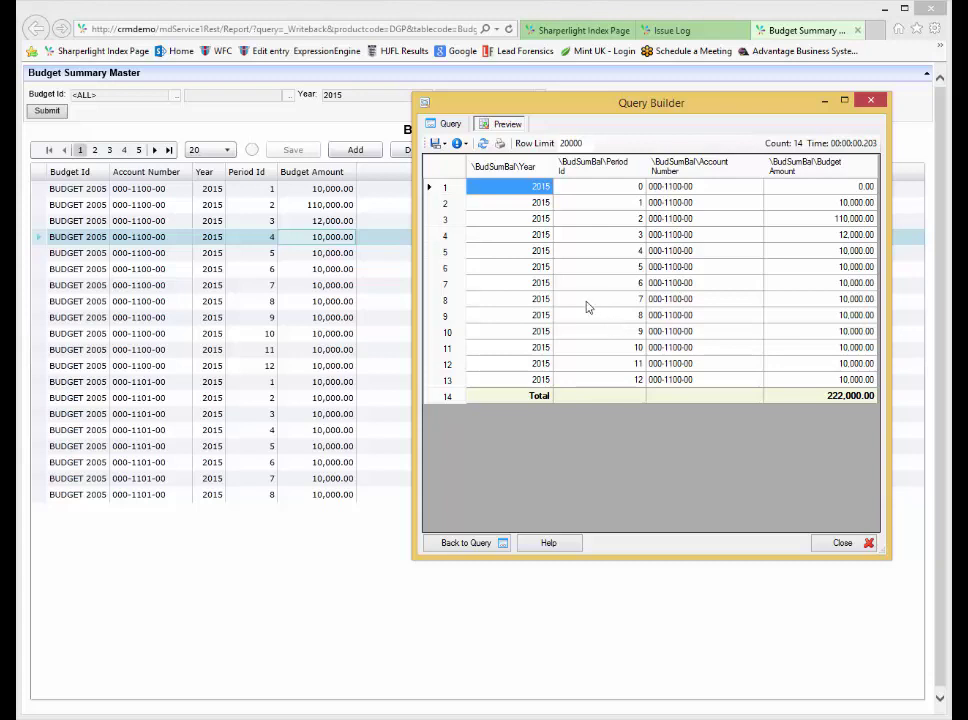
pyautogui.click(824, 101)
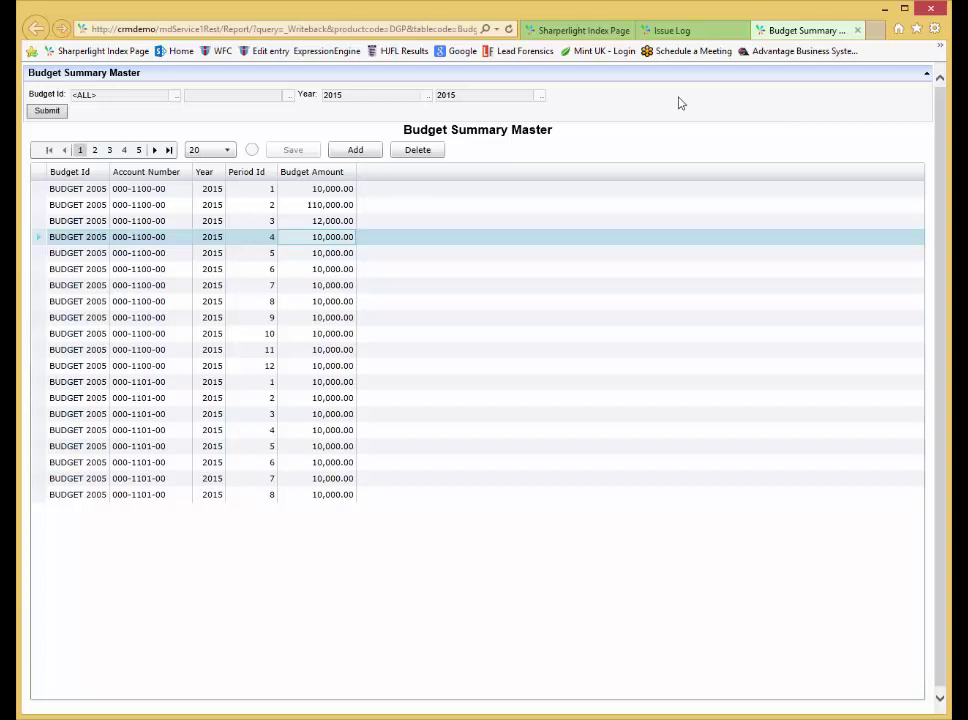
# - In the Issue Log web report, add issue S003 with the description "Screen issue" and level High
pyautogui.click(696, 35)
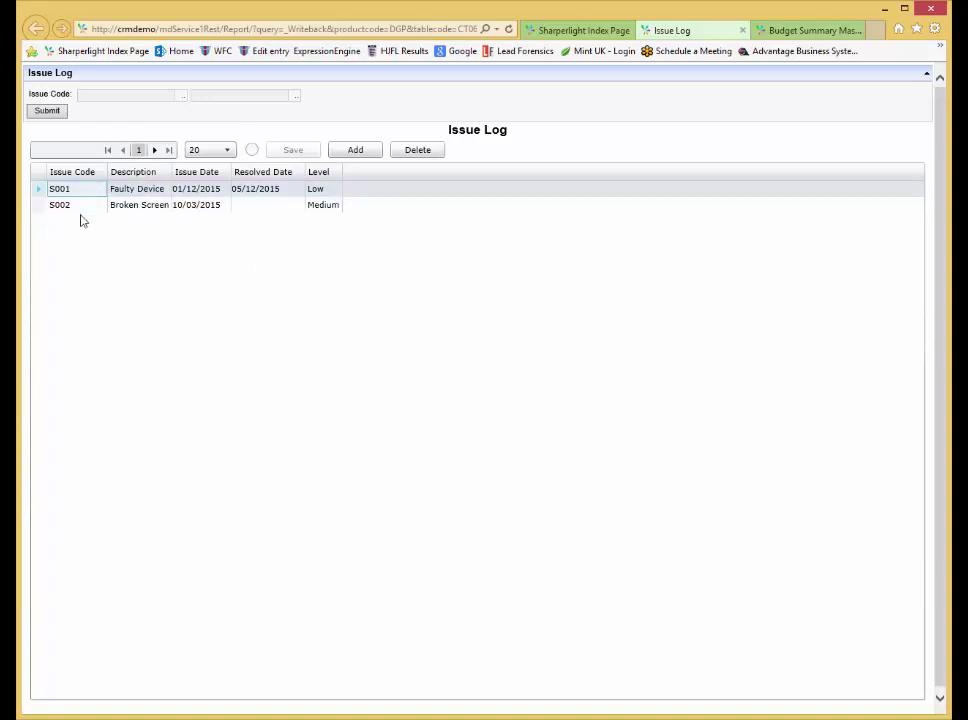
pyautogui.click(358, 153)
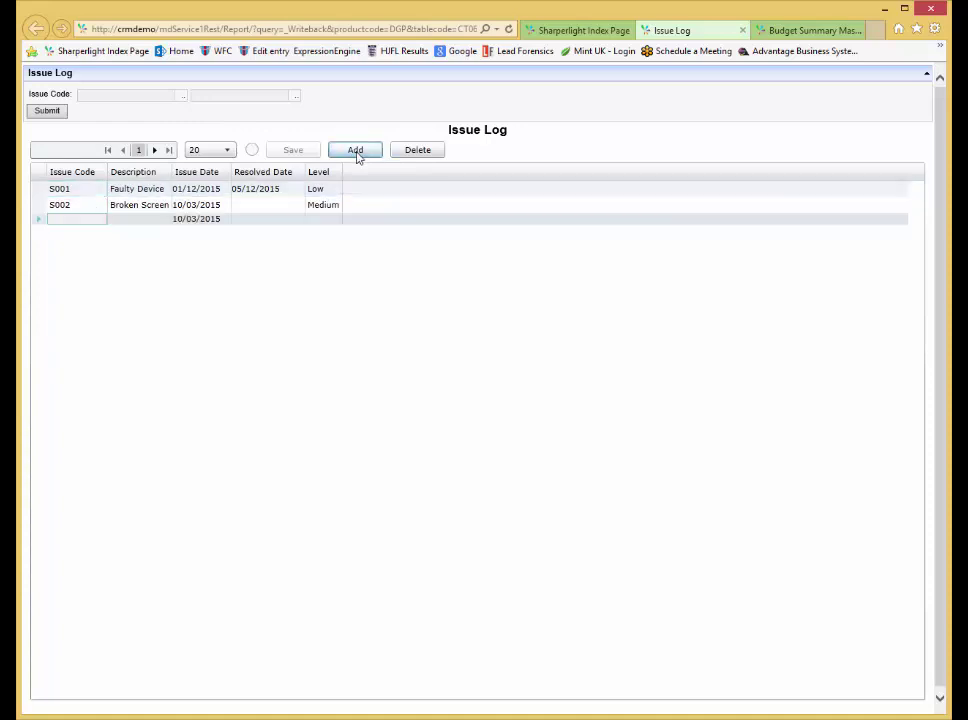
pyautogui.click(96, 220)
pyautogui.write('S0')
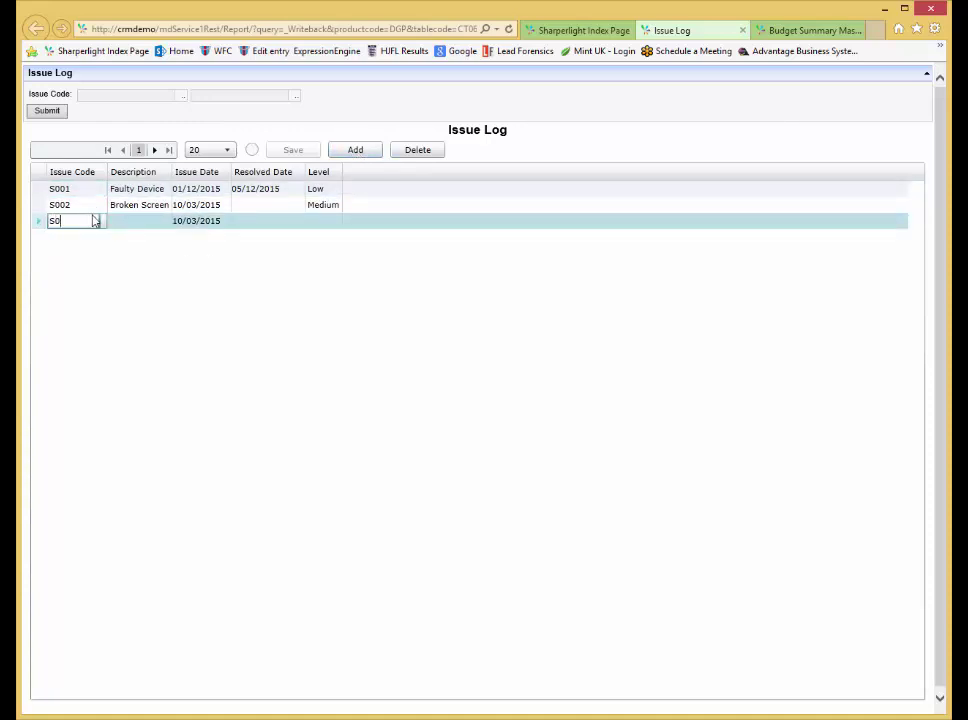
pyautogui.write('03')
pyautogui.click(127, 222)
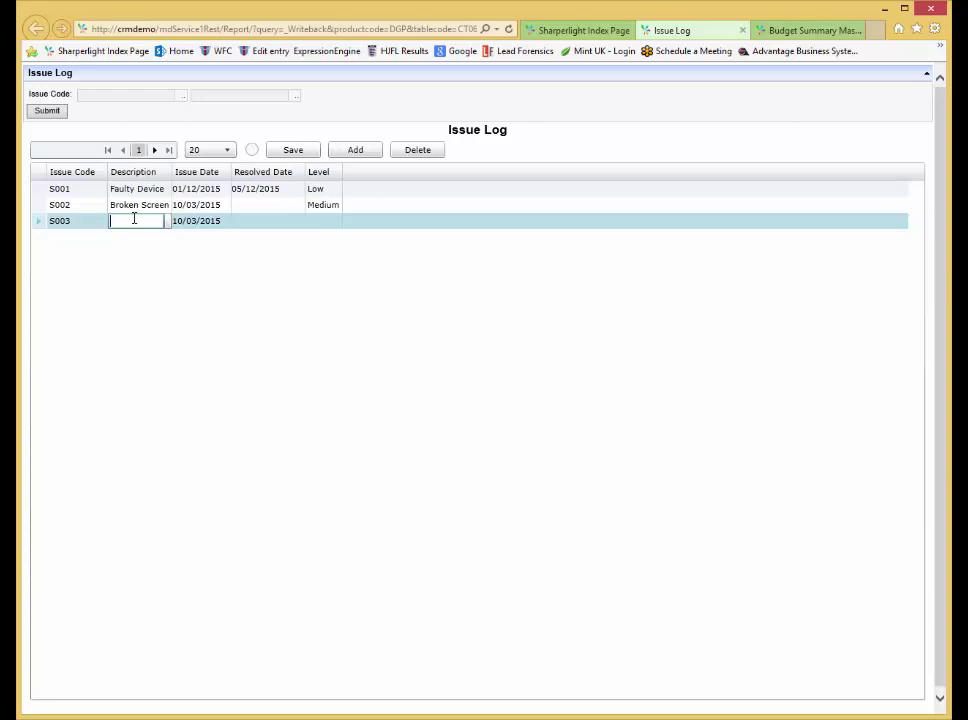
pyautogui.write('Screen issue')
pyautogui.click(326, 222)
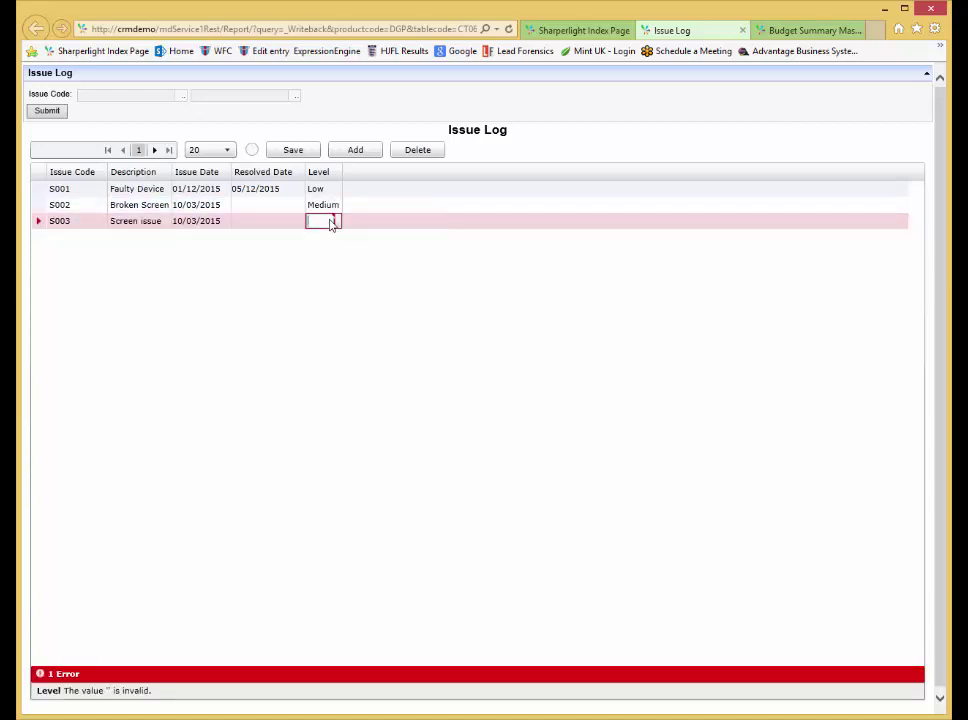
pyautogui.write('High')
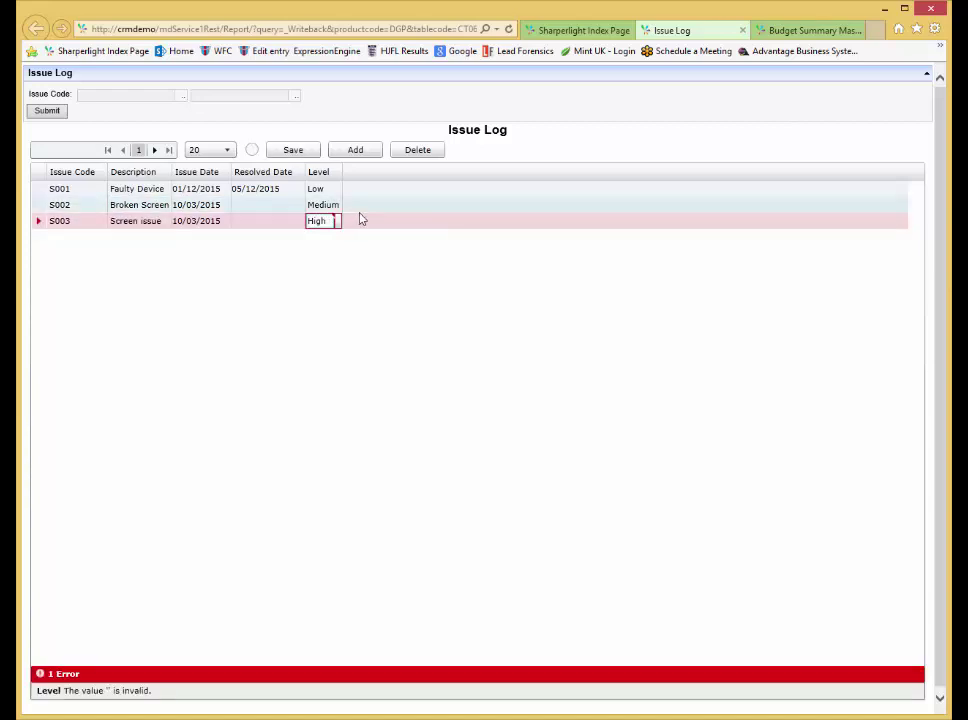
pyautogui.click(369, 206)
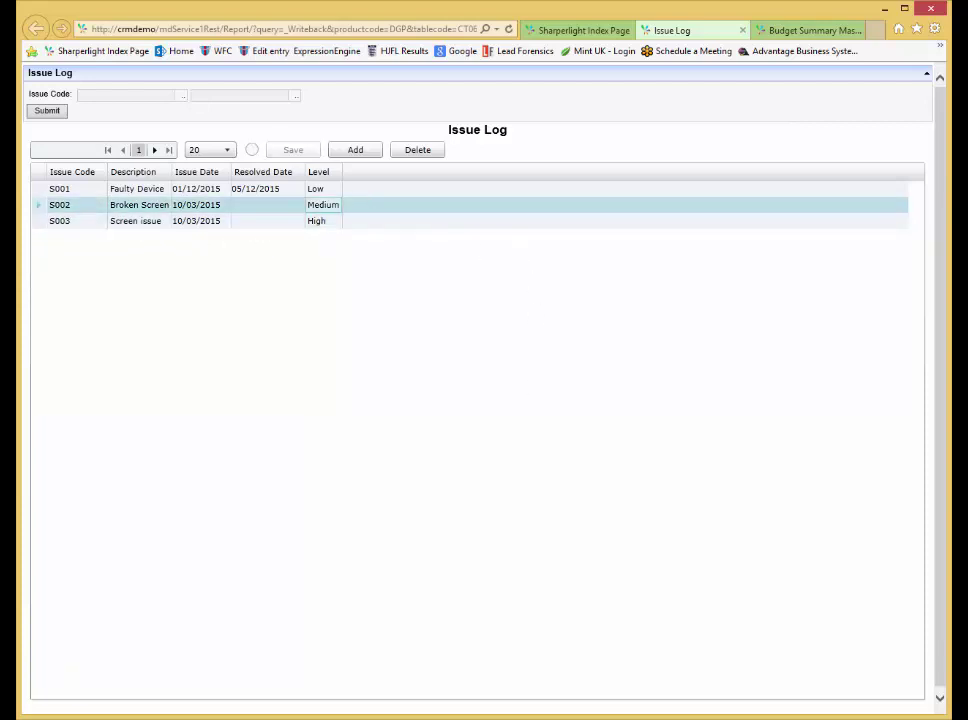
# - Change the Query Builder query's table to Issue Log from the Custom Tables
pyautogui.click(447, 123)
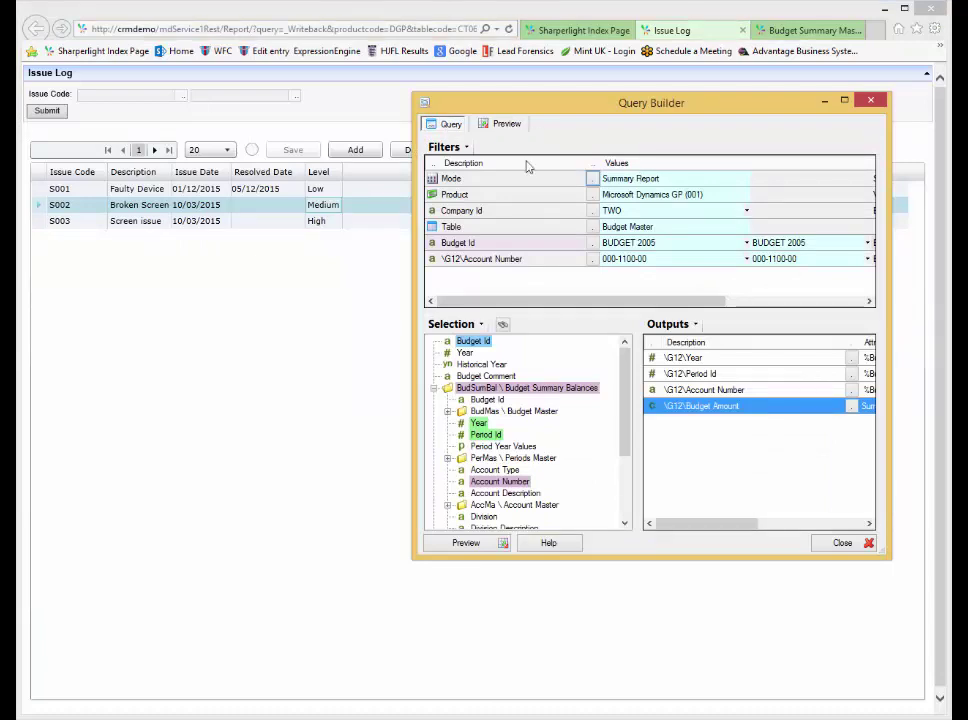
pyautogui.click(594, 226)
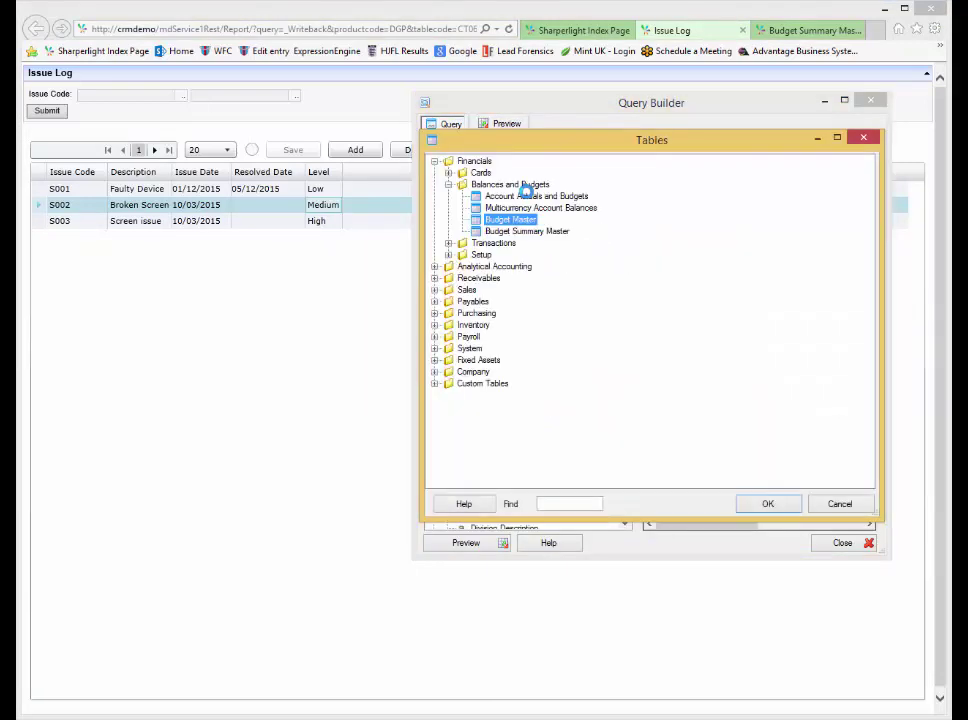
pyautogui.click(435, 384)
pyautogui.doubleClick(500, 395)
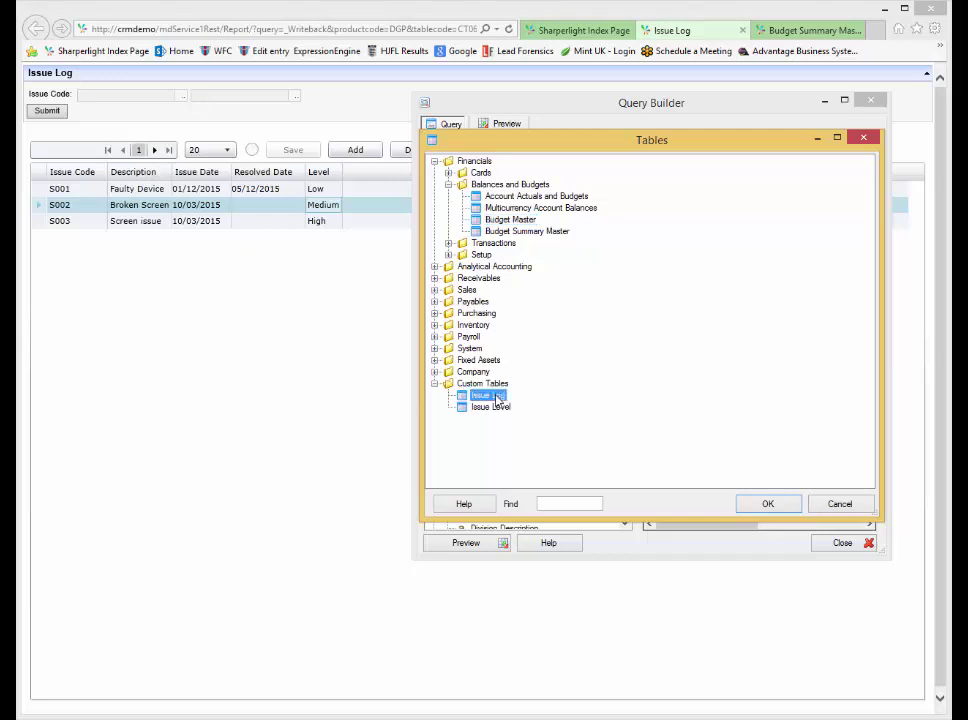
# - Output all Issue Log fields, with the Issue Level description in place of Level, and preview the query
pyautogui.rightClick(486, 342)
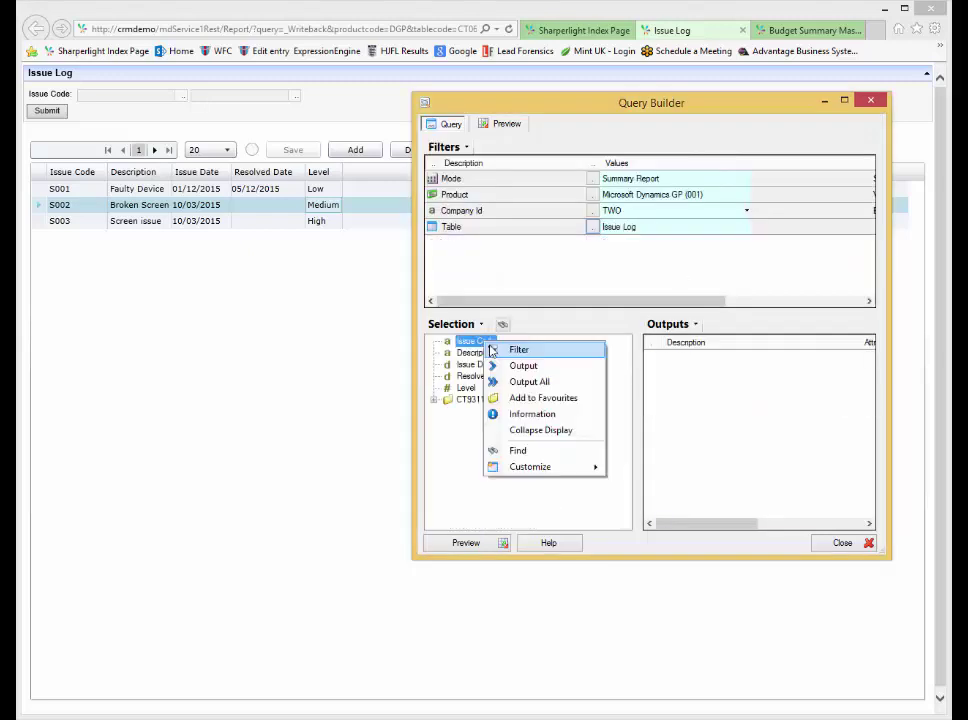
pyautogui.click(518, 364)
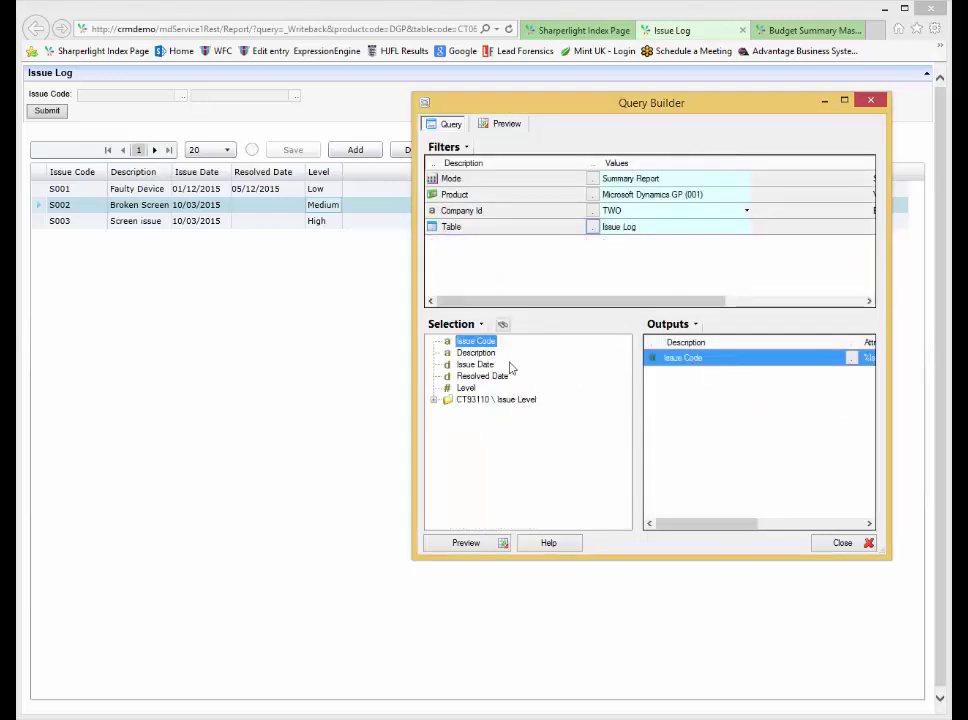
pyautogui.rightClick(481, 342)
pyautogui.click(515, 379)
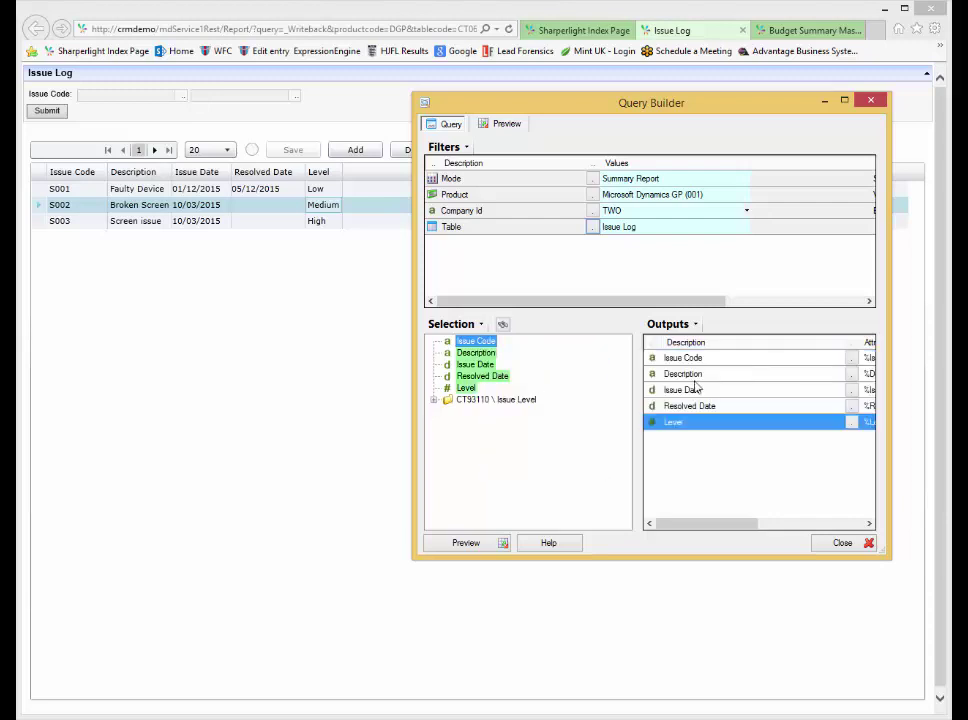
pyautogui.click(434, 400)
pyautogui.moveTo(489, 422); pyautogui.dragTo(685, 428)
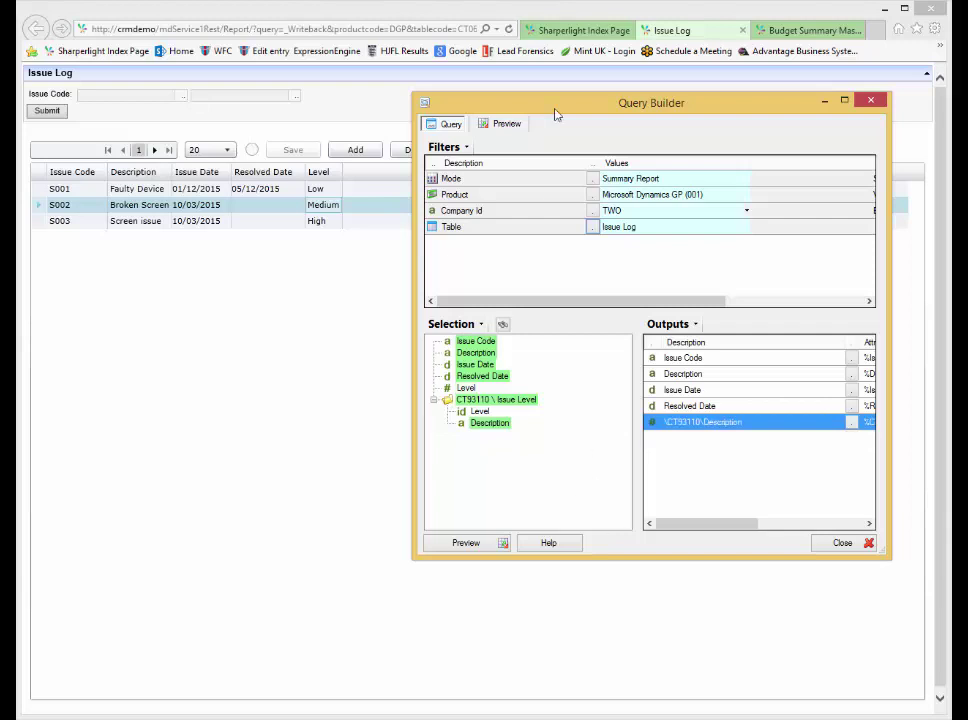
pyautogui.click(508, 124)
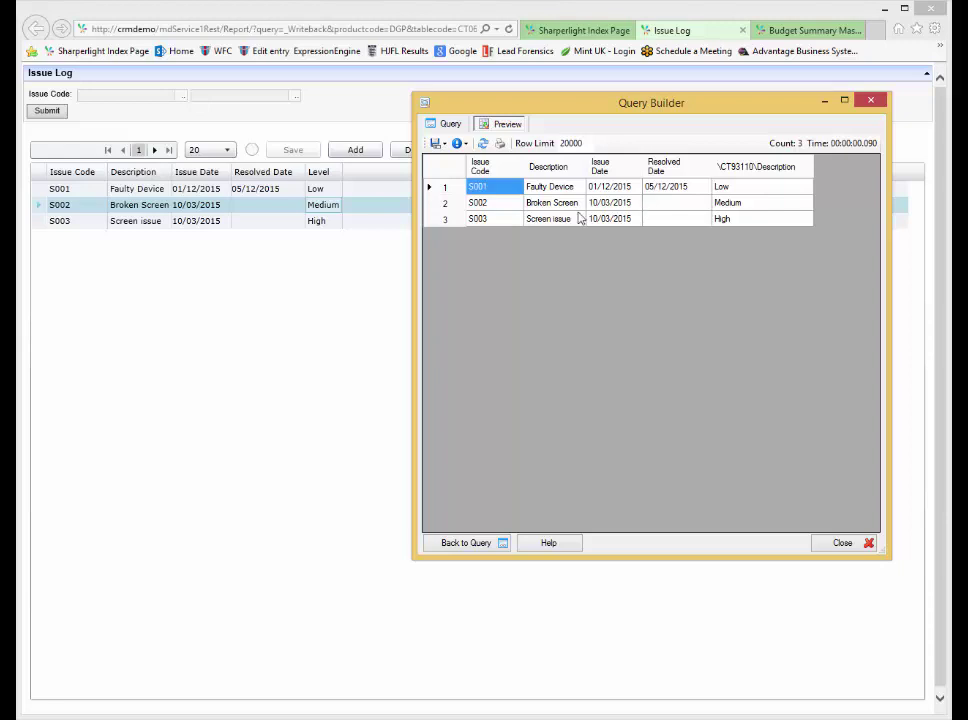
pyautogui.click(826, 103)
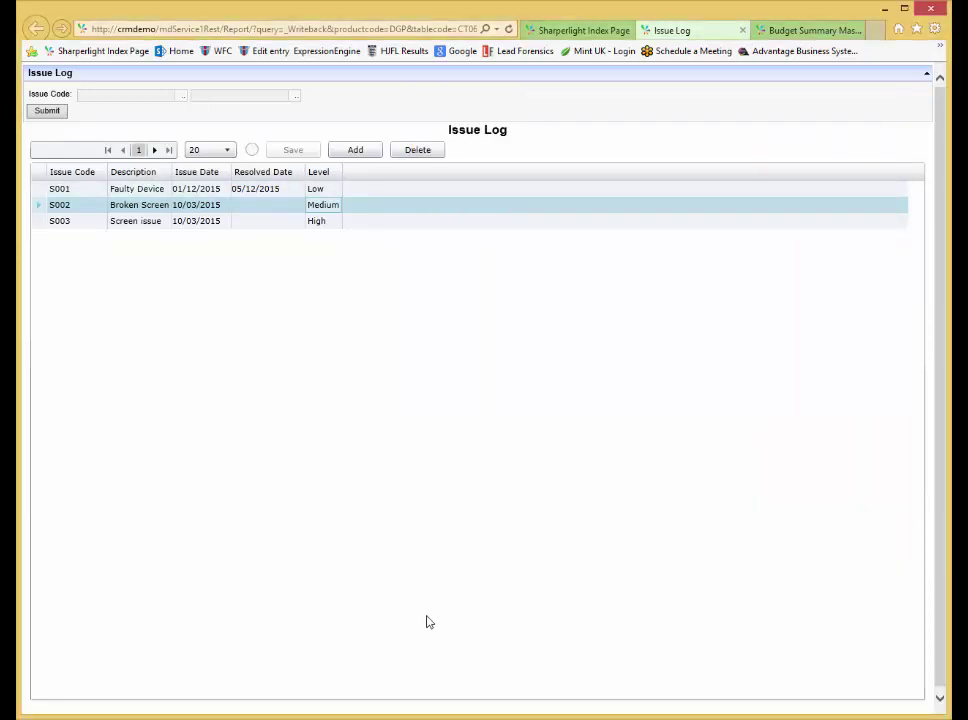
# - Switch to the SL Video 5 workbook in Excel and refresh its issue table
pyautogui.click(484, 648)
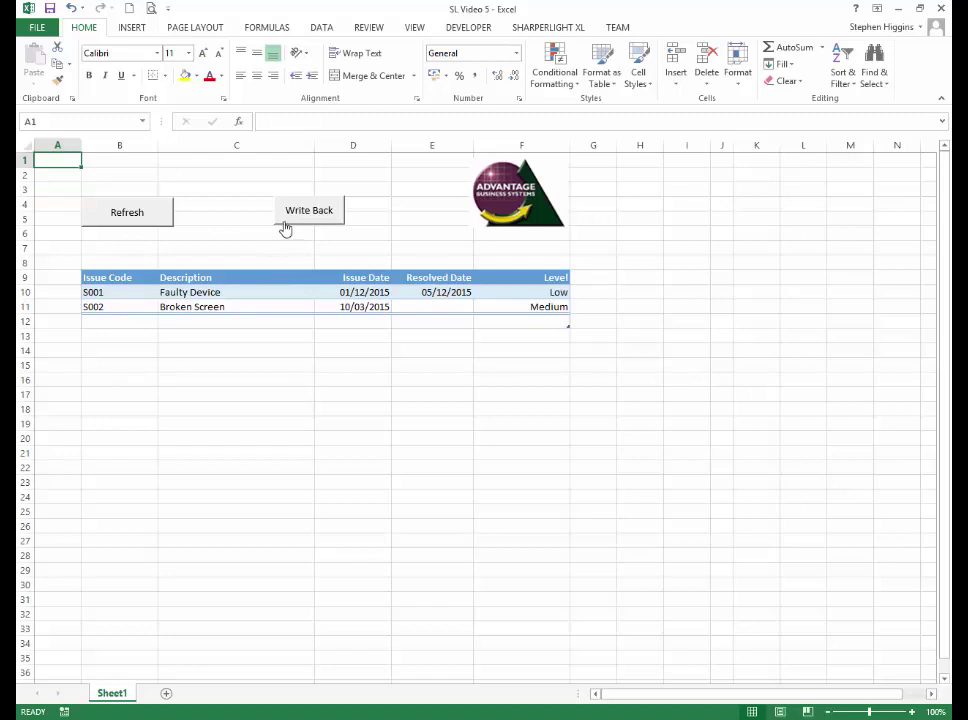
pyautogui.click(127, 213)
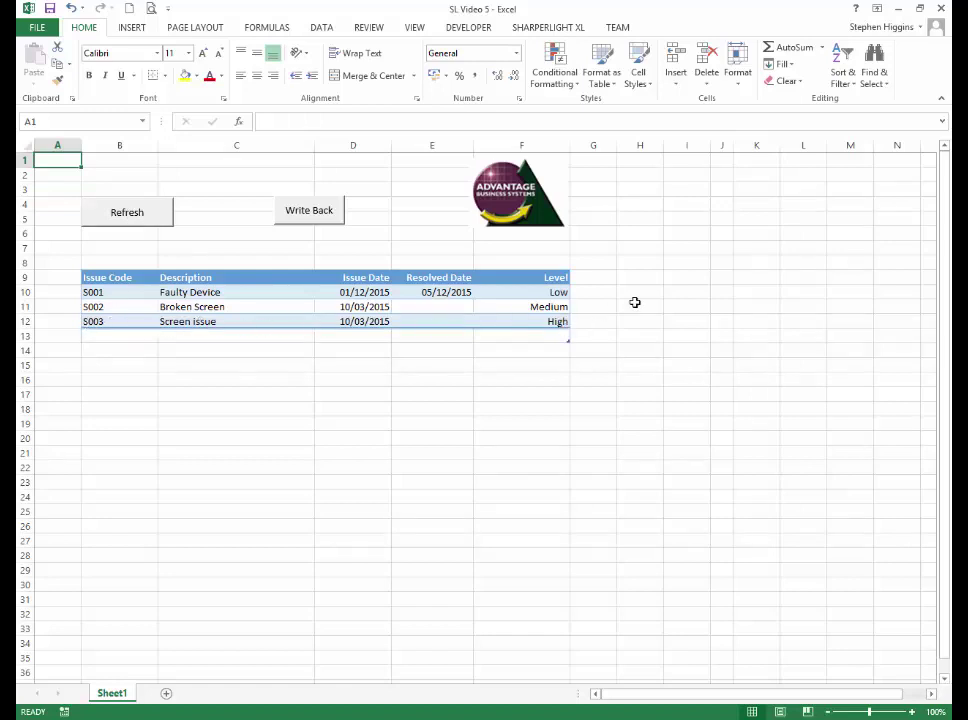
# - Enter 10/03/15 as the resolved date of issue S003 and write the worksheet table back to the database
pyautogui.click(438, 318)
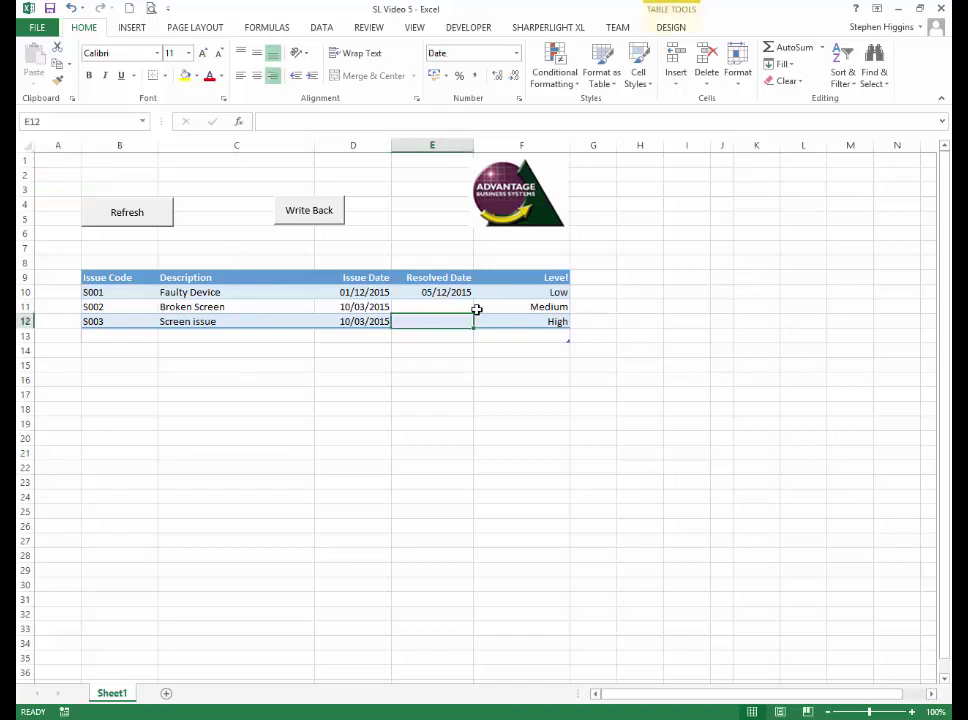
pyautogui.write('10/03/15')
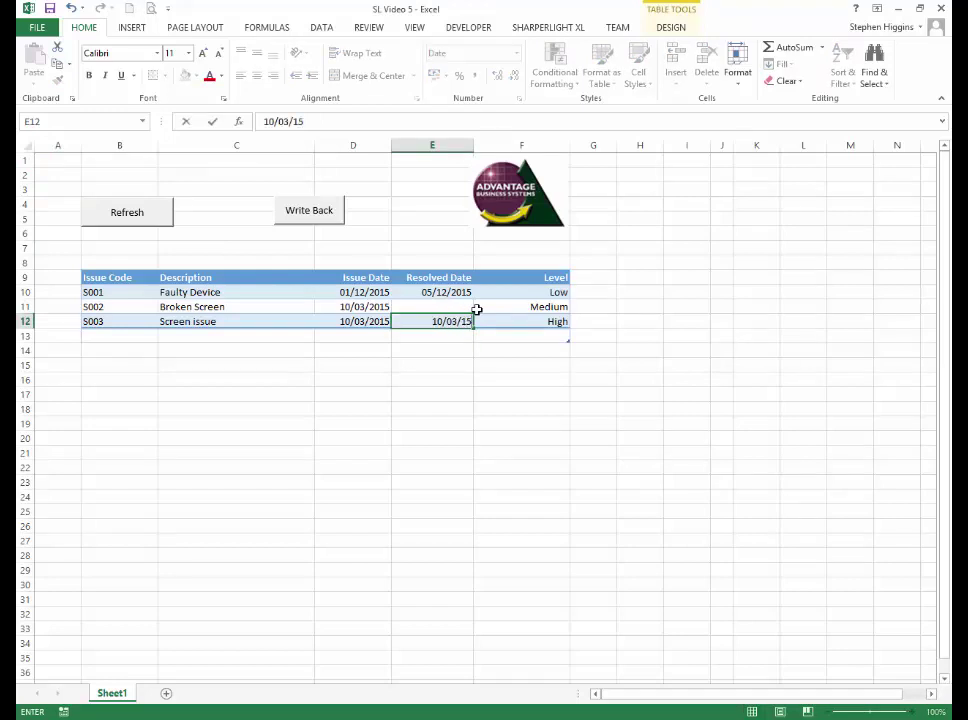
pyautogui.click(488, 352)
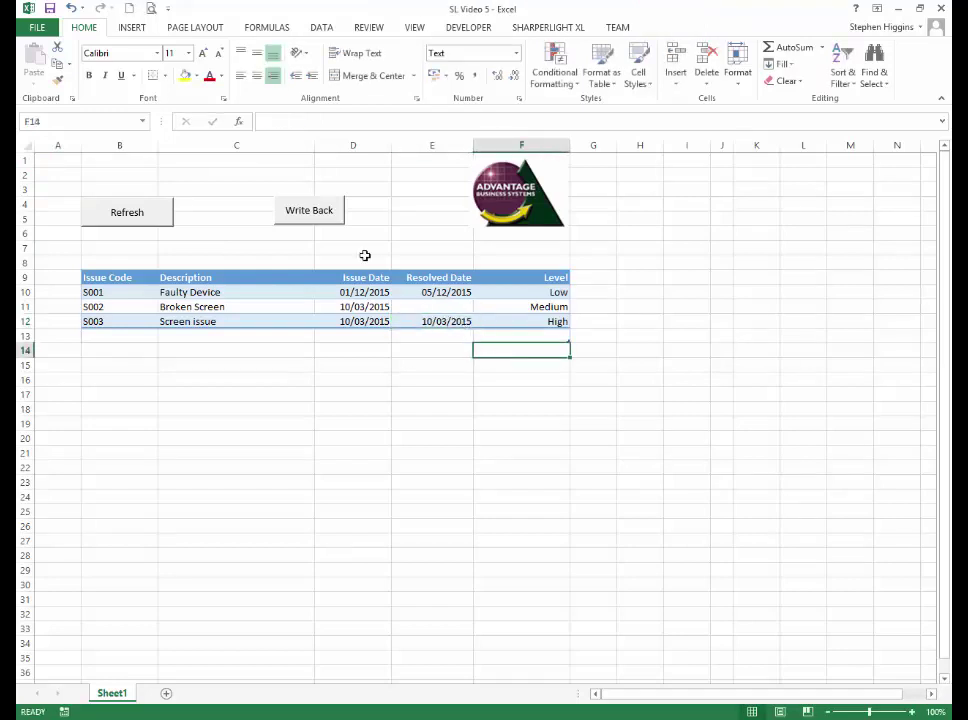
pyautogui.click(309, 211)
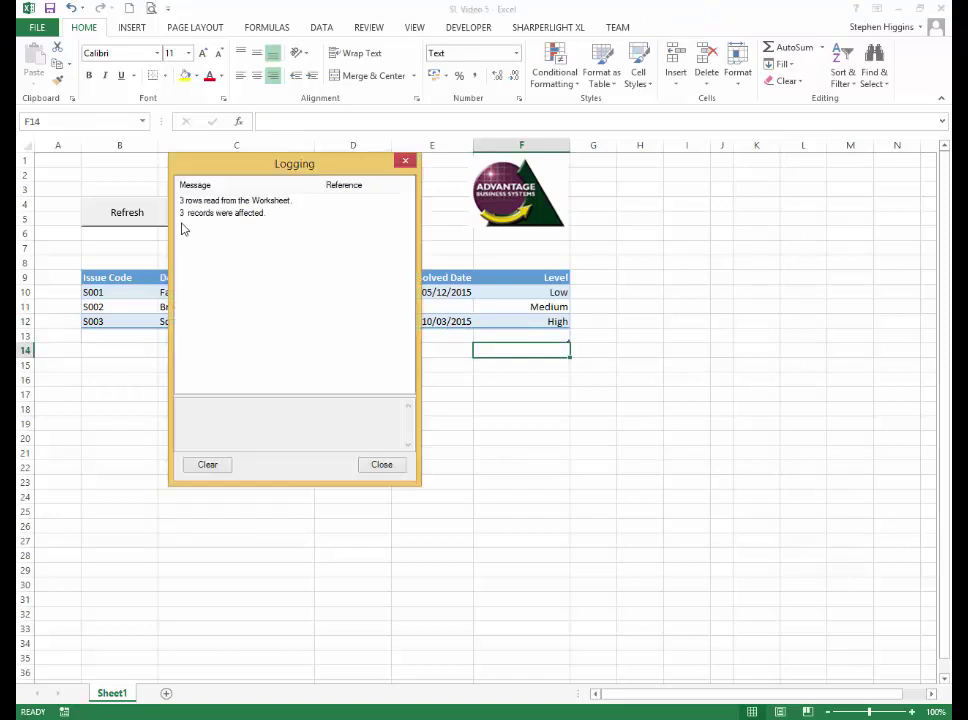
pyautogui.click(382, 466)
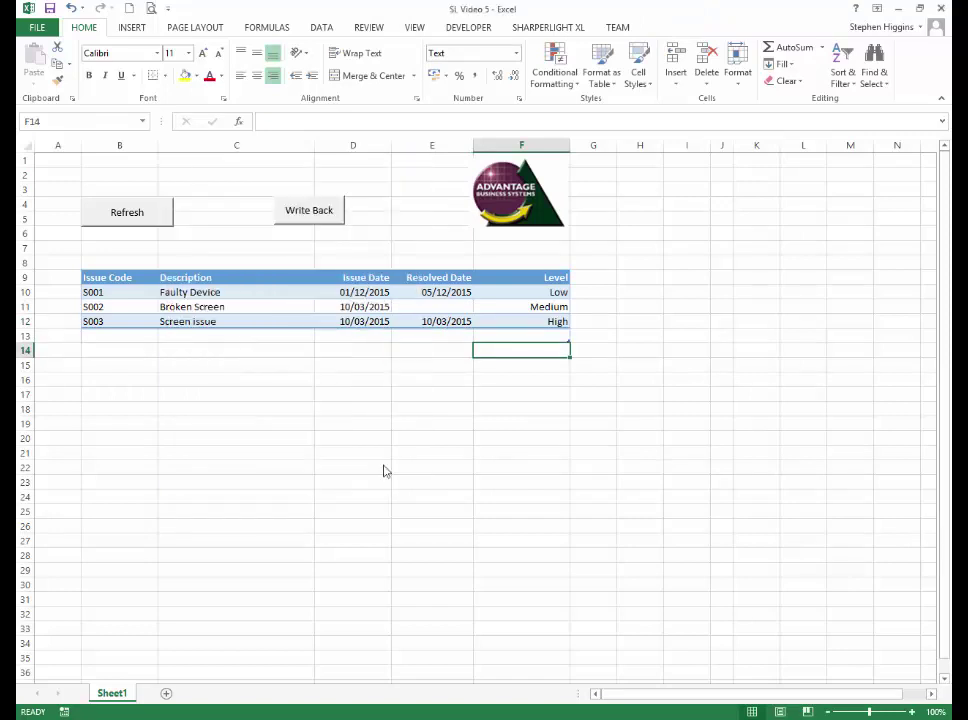
pyautogui.press('Return')
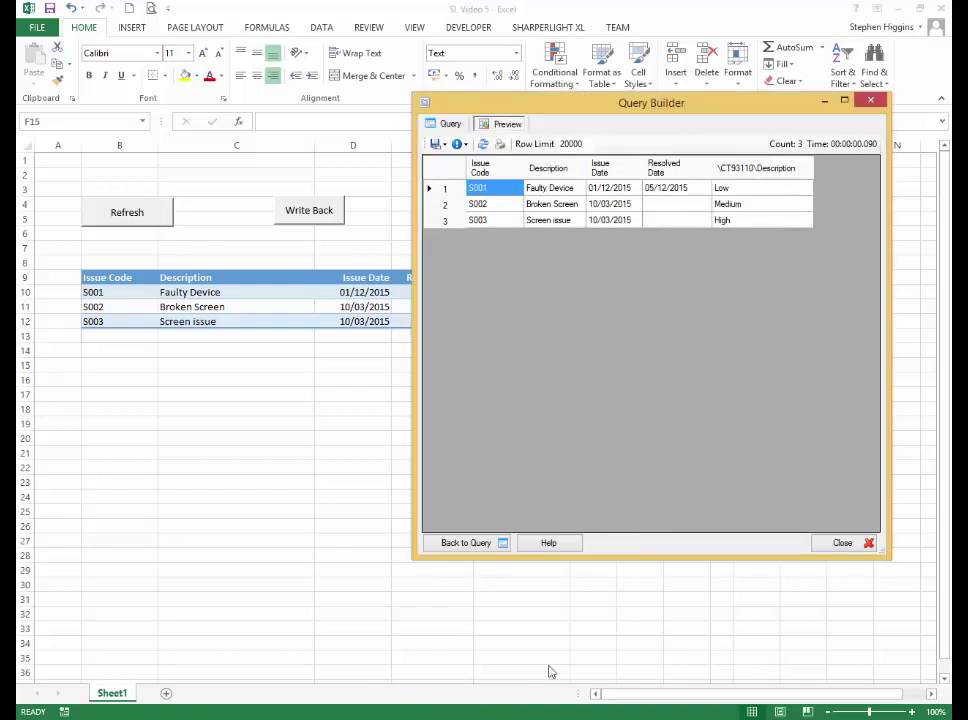
# - Refresh the Issue Log query preview in Query Builder to check the resolved date of S003
pyautogui.click(484, 145)
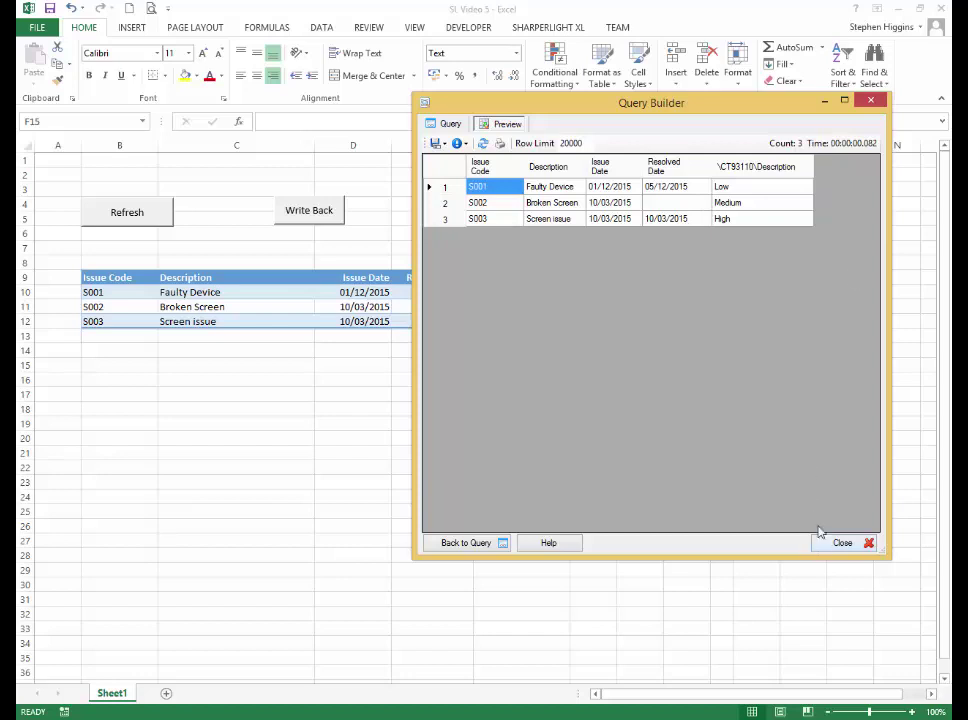
pyautogui.click(824, 101)
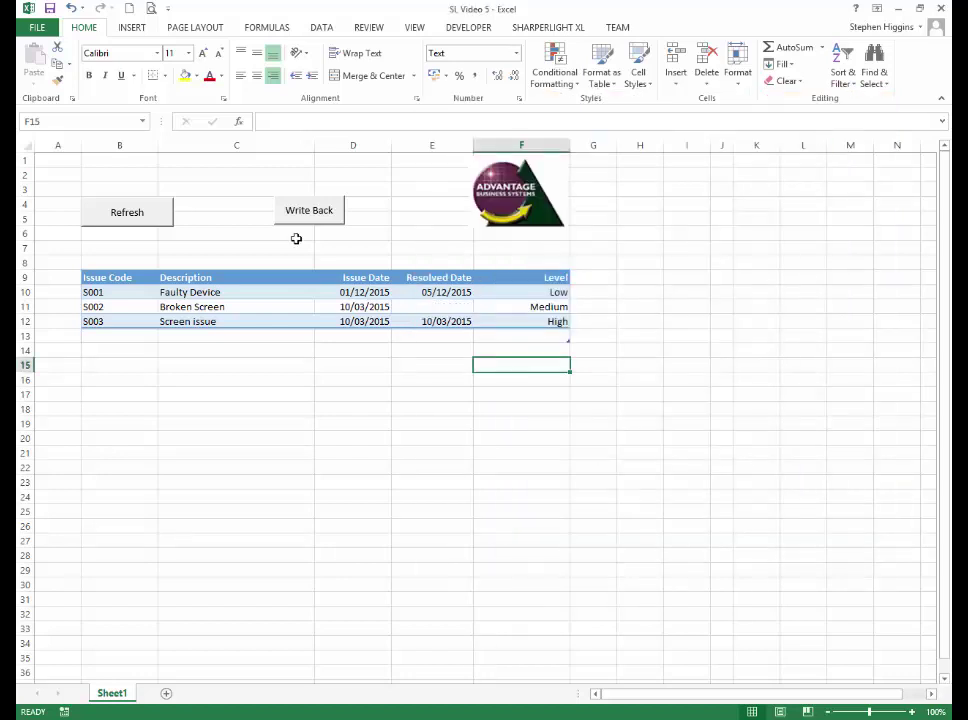